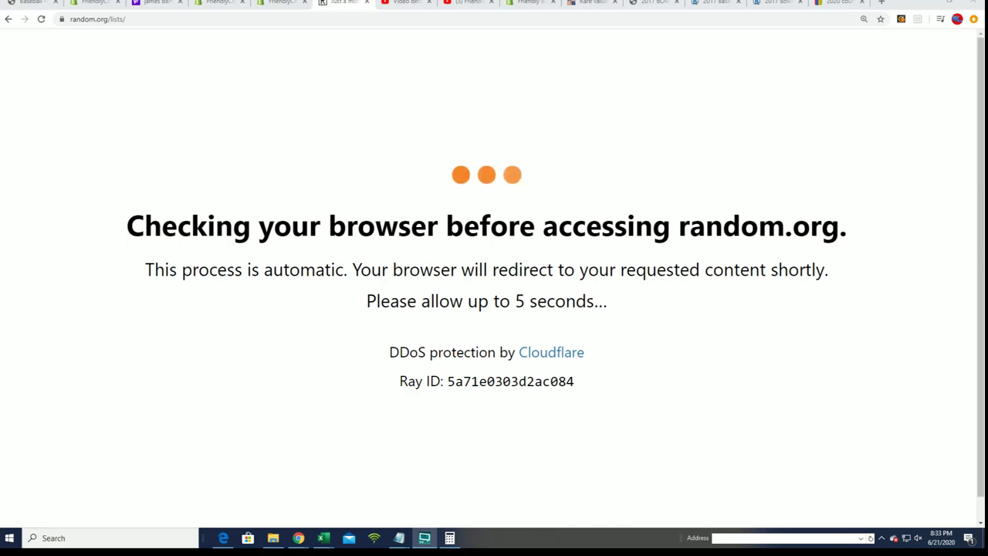
# Bring Notepad into view and copy the column of owner names below the header line.
pyautogui.click(399, 538)
pyautogui.moveTo(965, 166)
pyautogui.mouseDown()
pyautogui.moveTo(847, 190)
pyautogui.moveTo(770, 96)
pyautogui.moveTo(717, 90)
pyautogui.mouseUp()
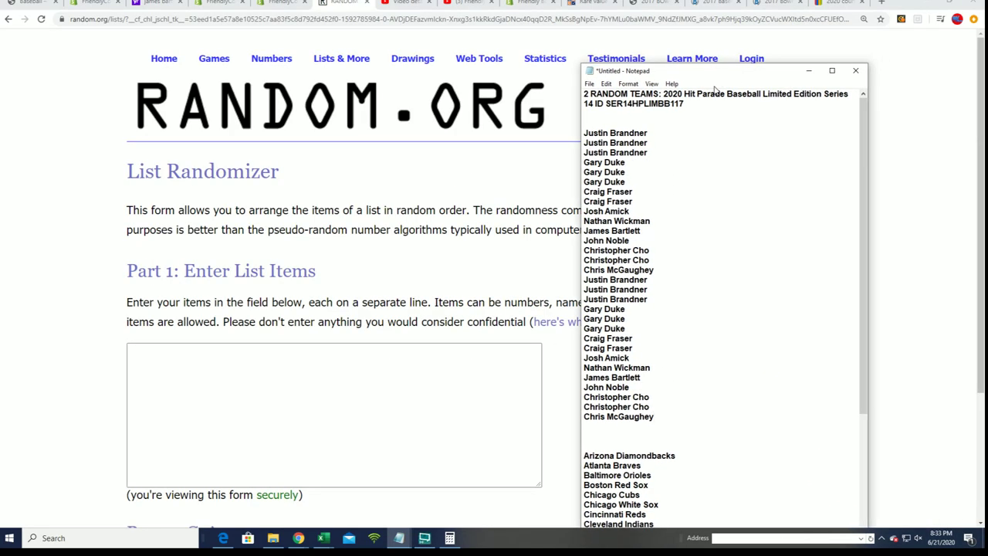
pyautogui.moveTo(654, 416)
pyautogui.mouseDown()
pyautogui.moveTo(610, 366)
pyautogui.moveTo(602, 164)
pyautogui.moveTo(590, 132)
pyautogui.moveTo(576, 131)
pyautogui.moveTo(617, 157)
pyautogui.moveTo(651, 434)
pyautogui.mouseUp()
pyautogui.click(595, 144)
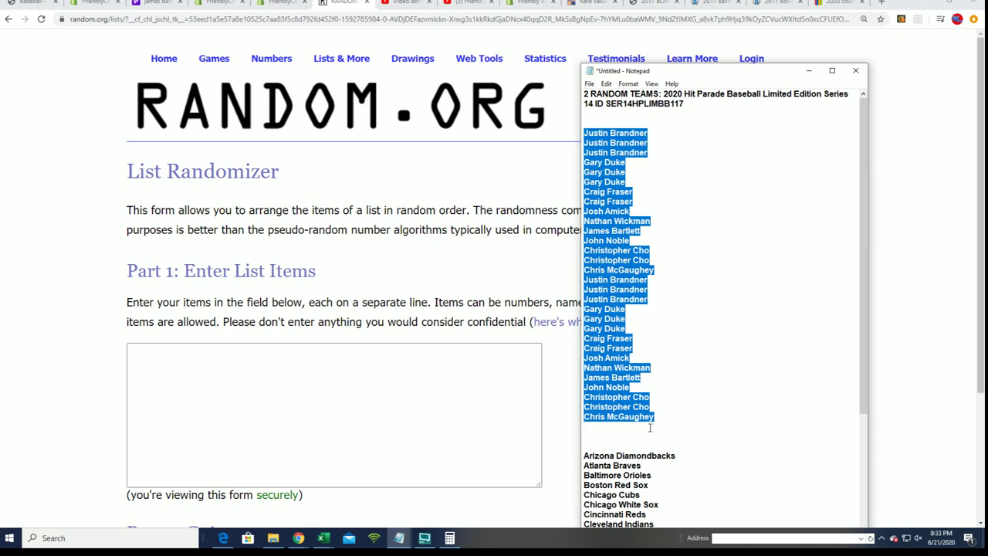
pyautogui.rightClick(626, 268)
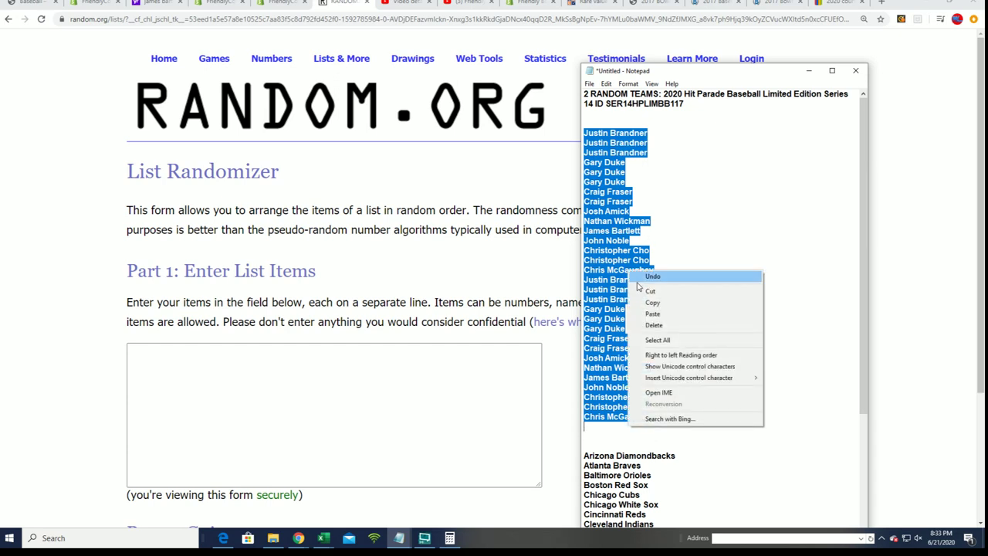
pyautogui.click(644, 298)
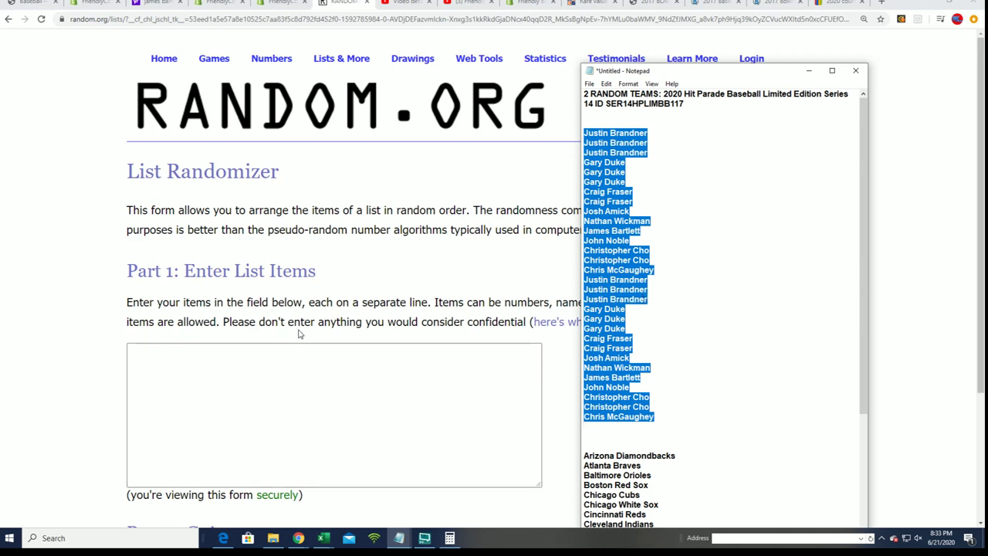
# Paste the owner names into the List Randomizer box, remove the trailing blank line, and randomize.
pyautogui.click(242, 362)
pyautogui.rightClick(242, 363)
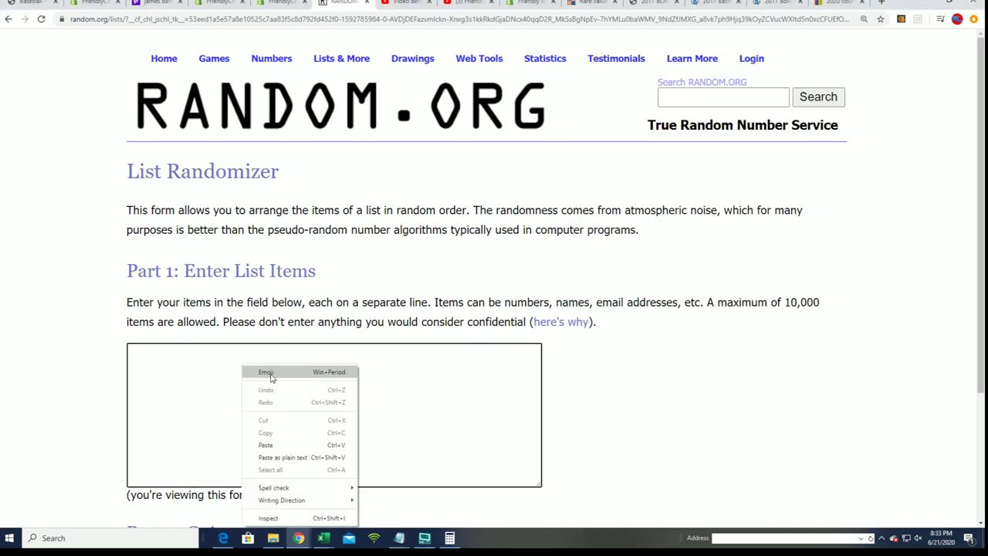
pyautogui.click(266, 445)
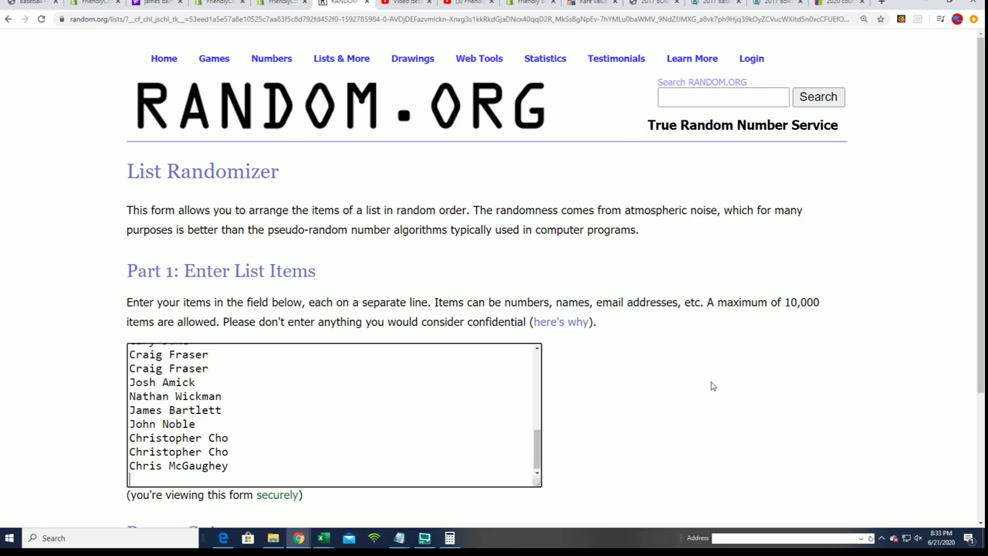
pyautogui.press('BackSpace')
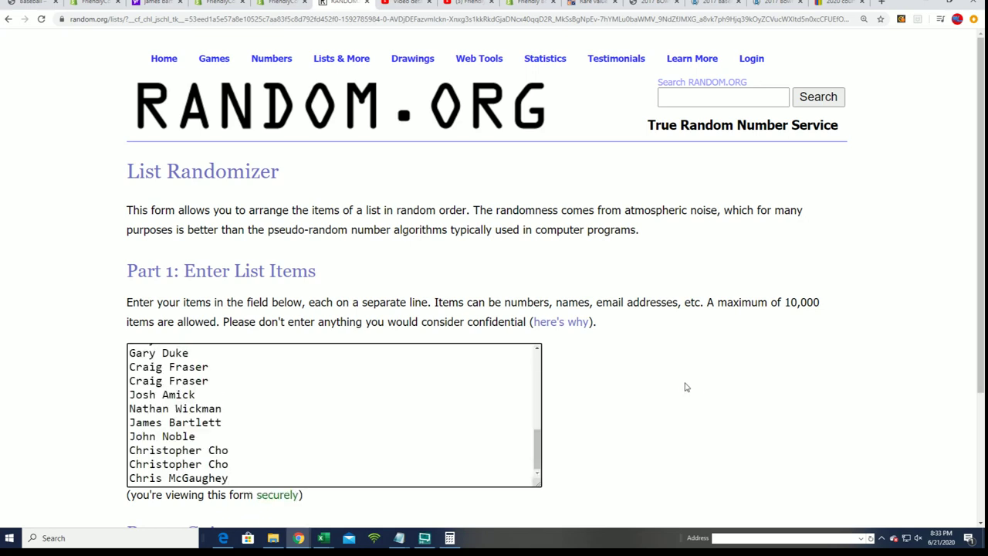
pyautogui.scroll(-3, 683, 386)
pyautogui.click(158, 498)
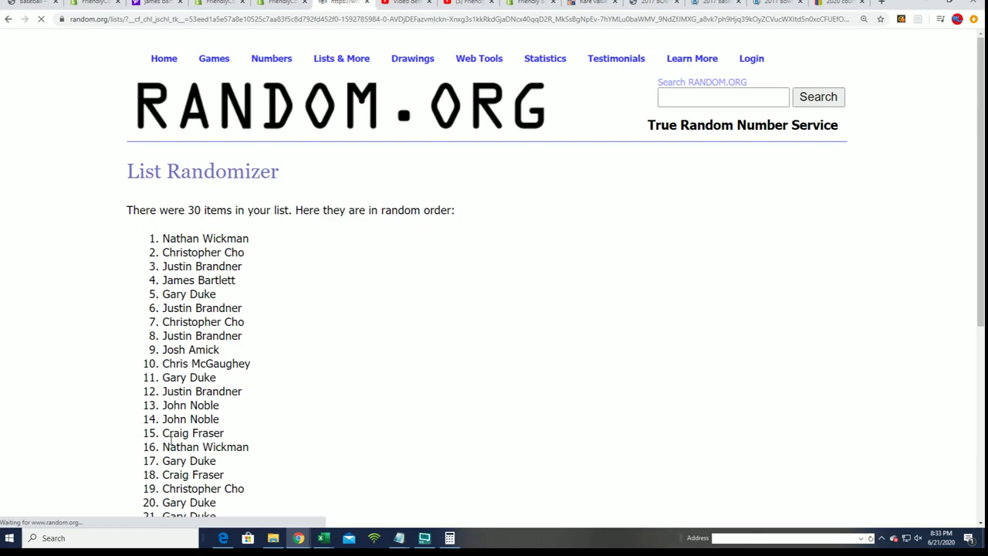
# Reshuffle the 30-name list six more times with Again!
pyautogui.scroll(-5, 162, 419)
pyautogui.click(159, 417)
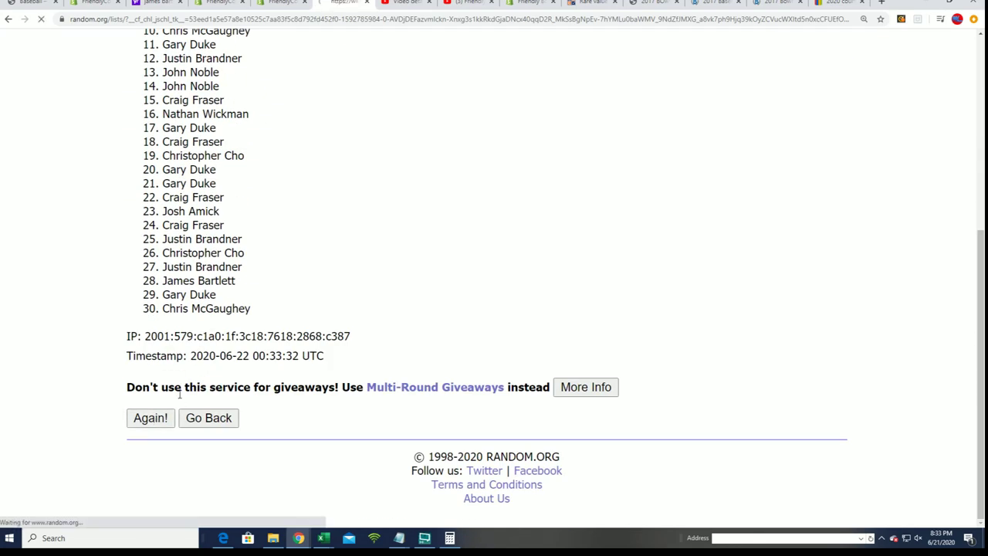
pyautogui.click(152, 417)
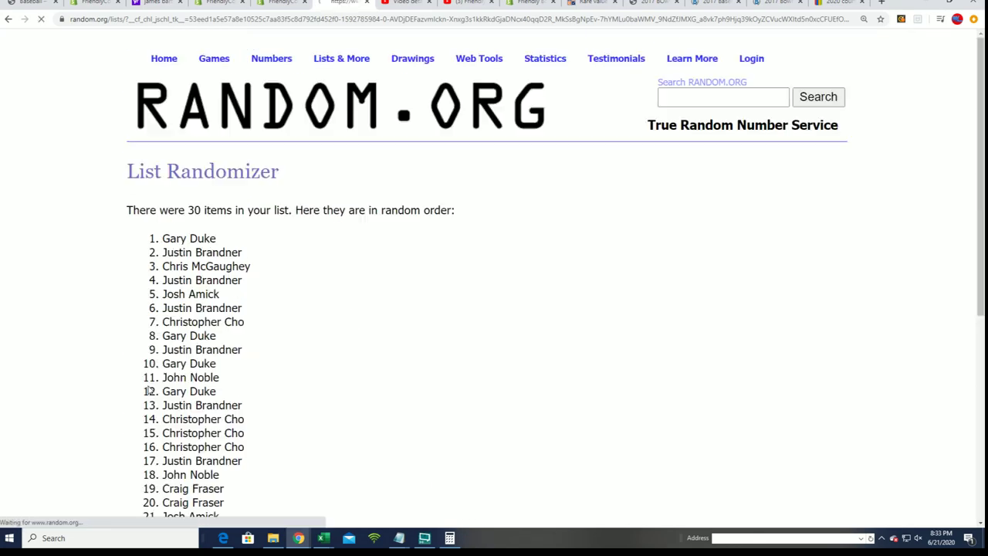
pyautogui.click(152, 417)
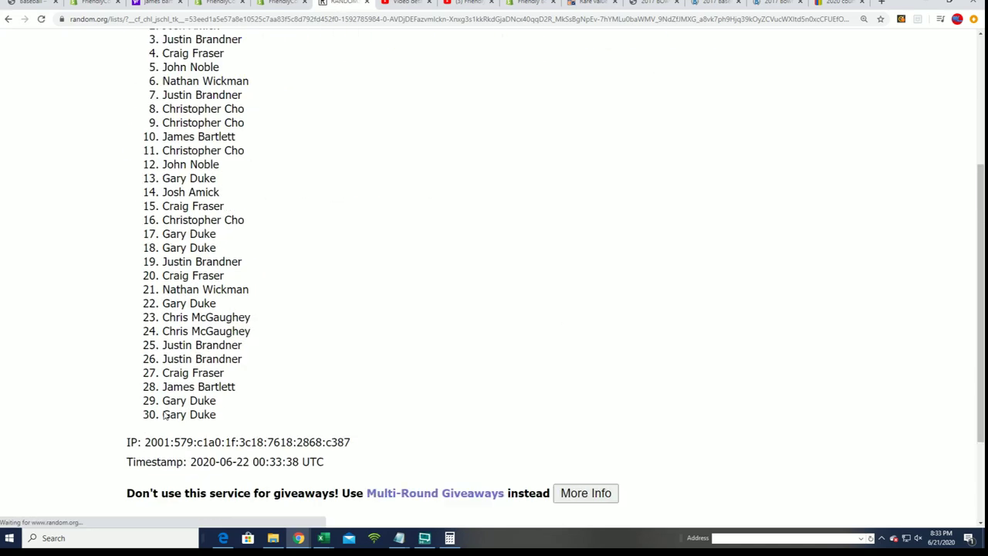
pyautogui.click(136, 423)
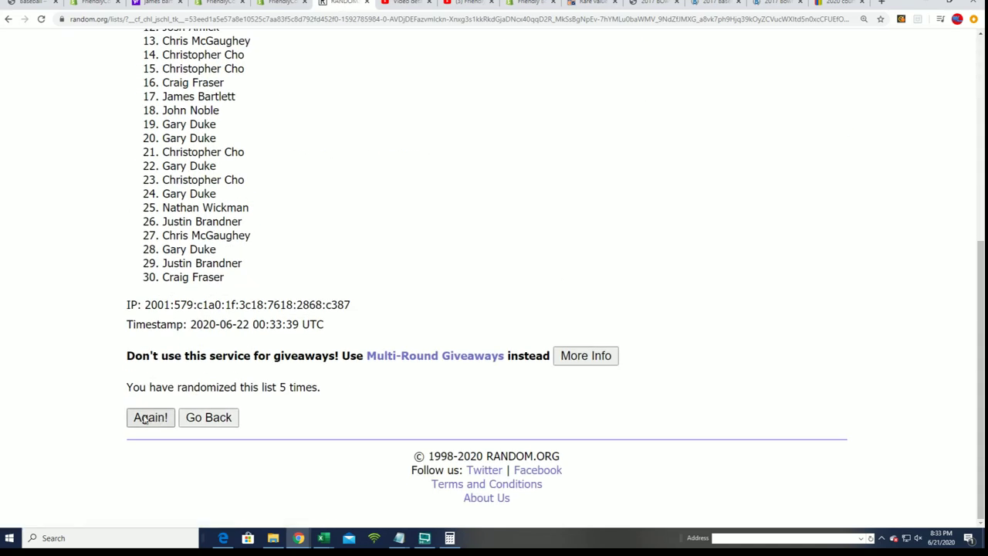
pyautogui.click(146, 417)
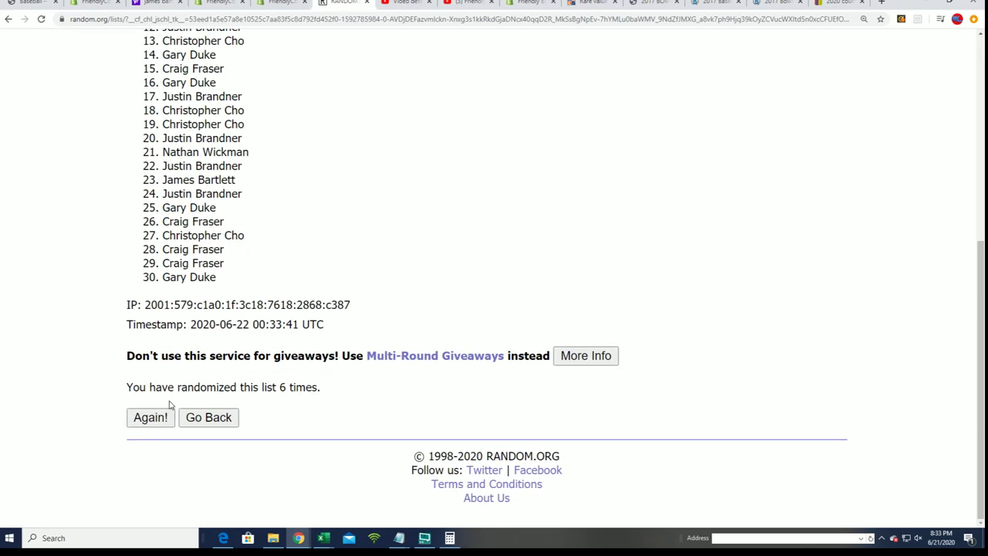
pyautogui.click(164, 416)
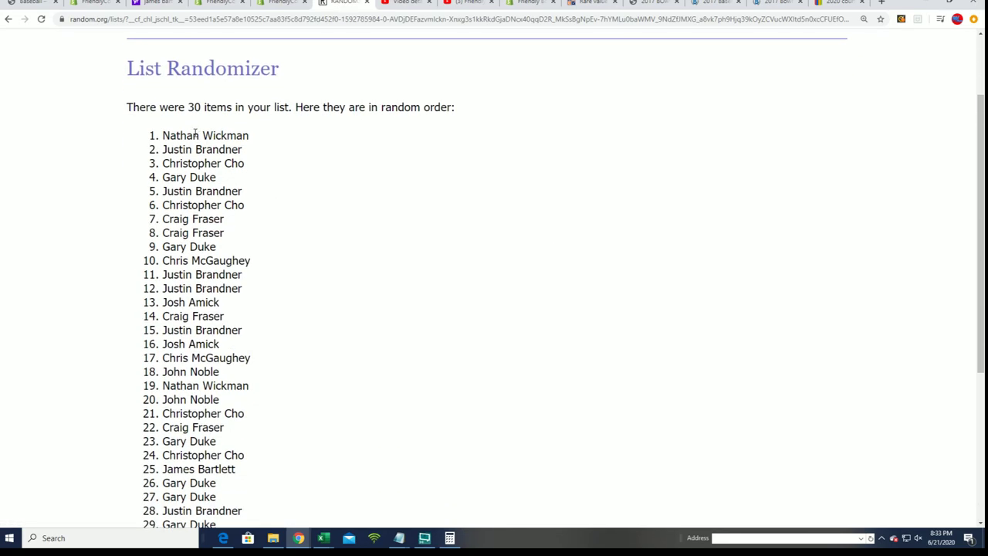
# Copy all 30 shuffled owner names from the results and switch to Excel.
pyautogui.moveTo(156, 133)
pyautogui.mouseDown()
pyautogui.moveTo(220, 177)
pyautogui.moveTo(236, 335)
pyautogui.moveTo(256, 384)
pyautogui.mouseUp()
pyautogui.rightClick(199, 318)
pyautogui.click(236, 329)
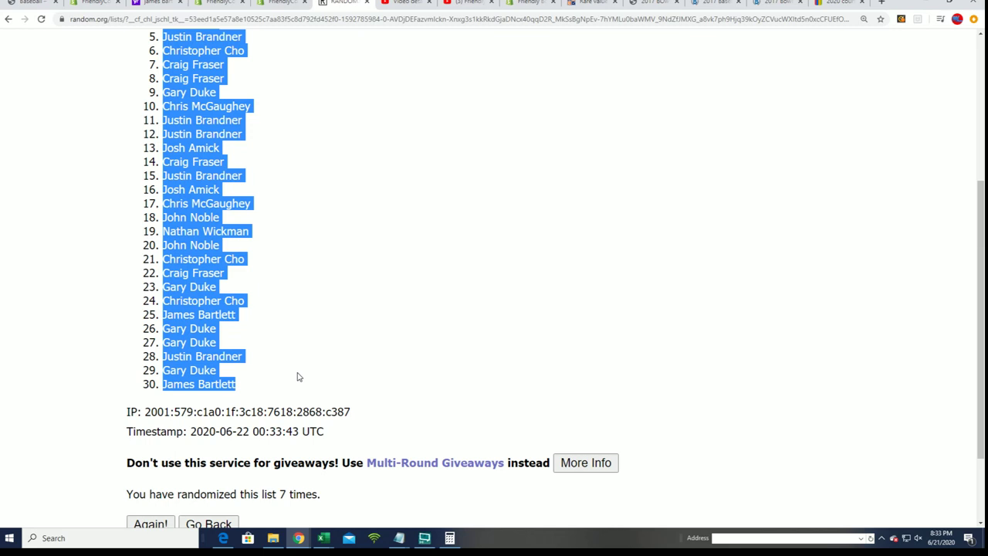
pyautogui.scroll(-2, 301, 377)
pyautogui.scroll(4, 324, 363)
pyautogui.scroll(-1, 340, 332)
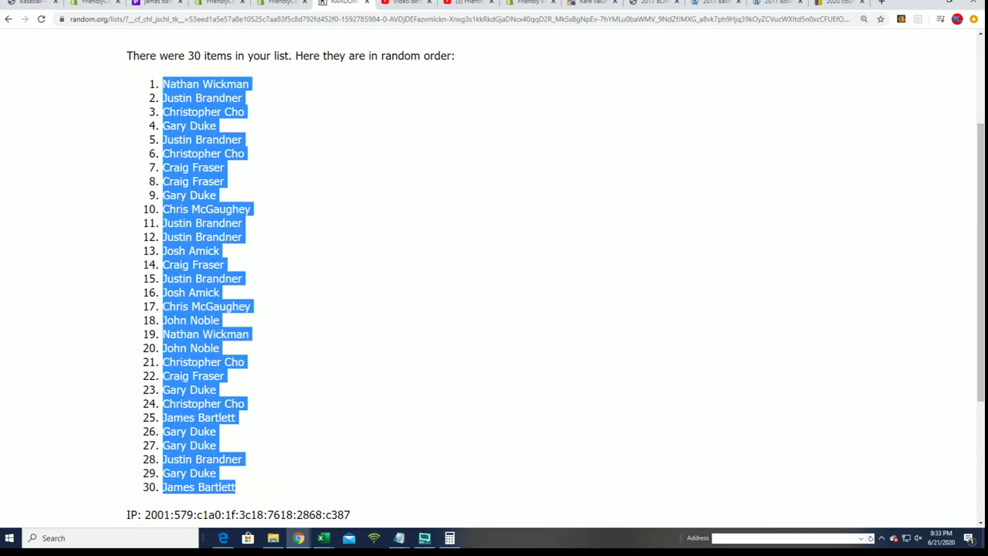
pyautogui.hotkey('alt', 'Tab')
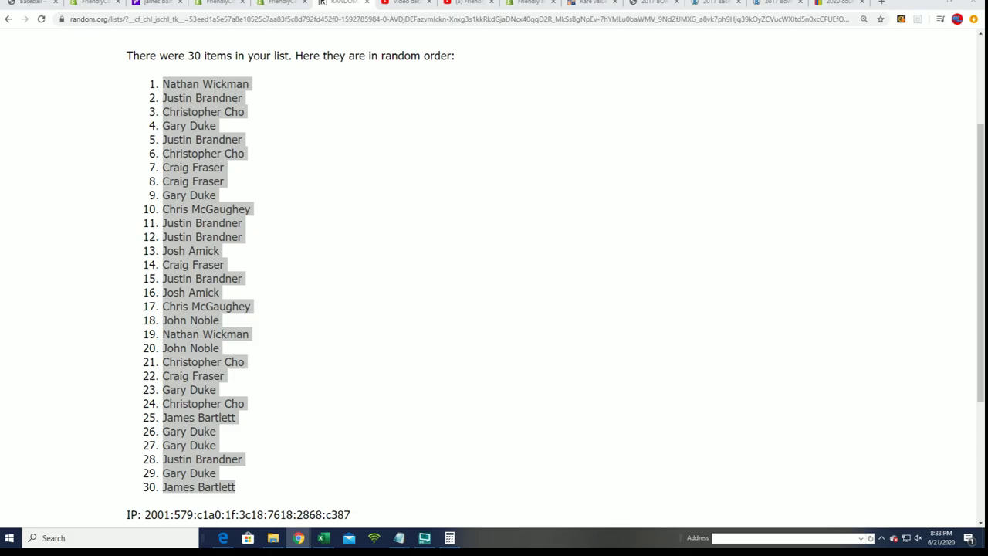
pyautogui.hotkey('alt', 'Tab')
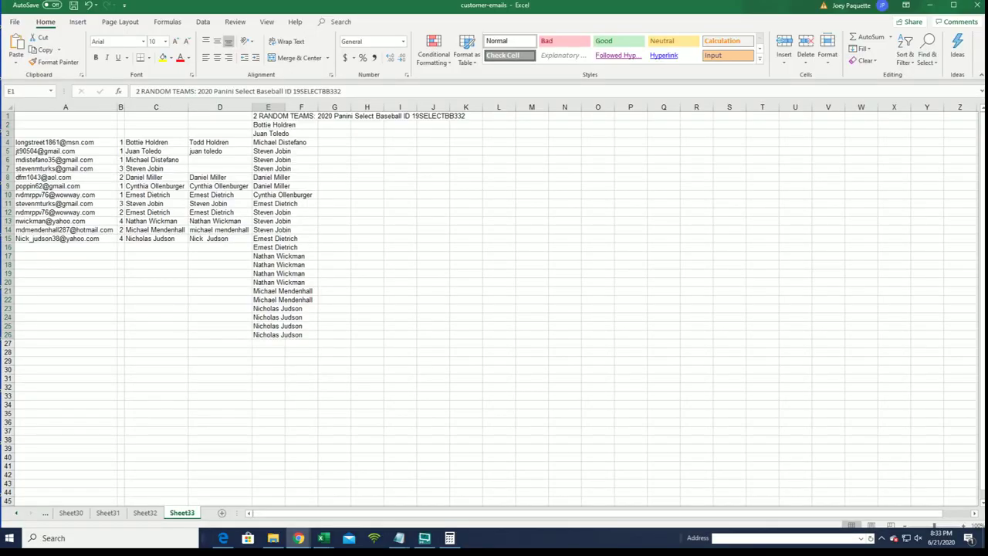
# In the AlphabeticalMLB workbook, trial-paste the names at A2, autofit column A, then undo.
pyautogui.hotkey('alt', 'Tab')
pyautogui.hotkey('alt', 'Tab')
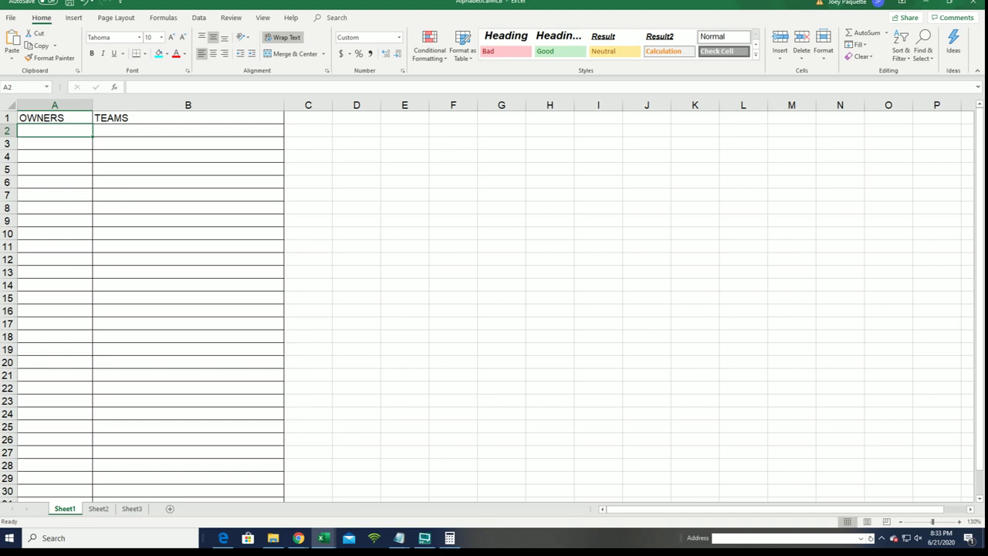
pyautogui.rightClick(38, 133)
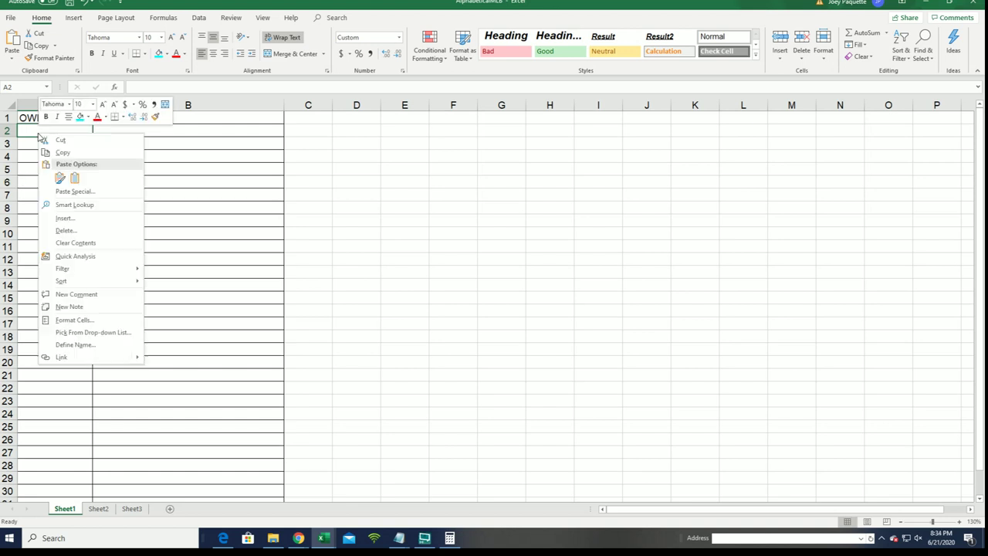
pyautogui.click(60, 178)
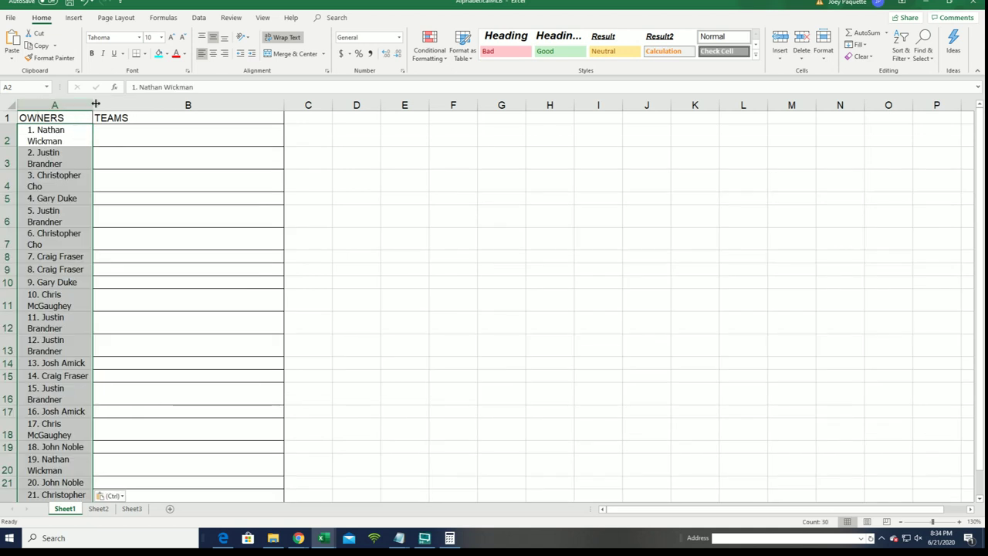
pyautogui.doubleClick(95, 102)
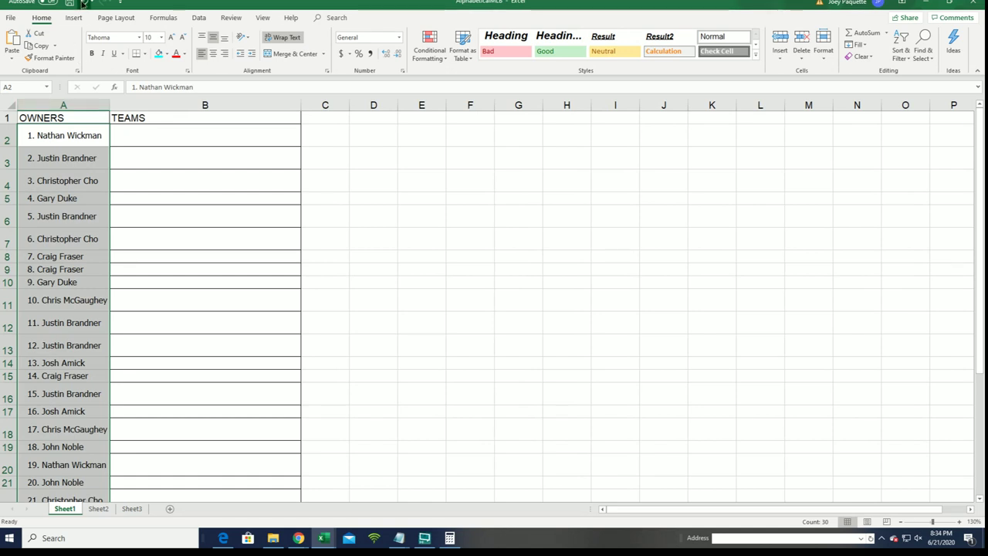
pyautogui.click(84, 4)
# Widen column A to about 19.63 and paste the 30 owner names into A2:A31 as Text.
pyautogui.click(85, 3)
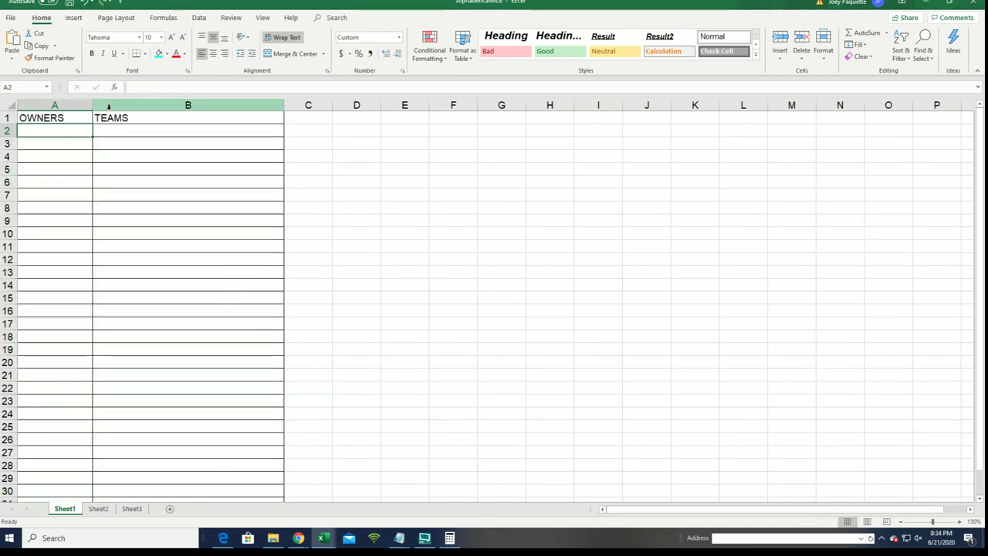
pyautogui.click(83, 105)
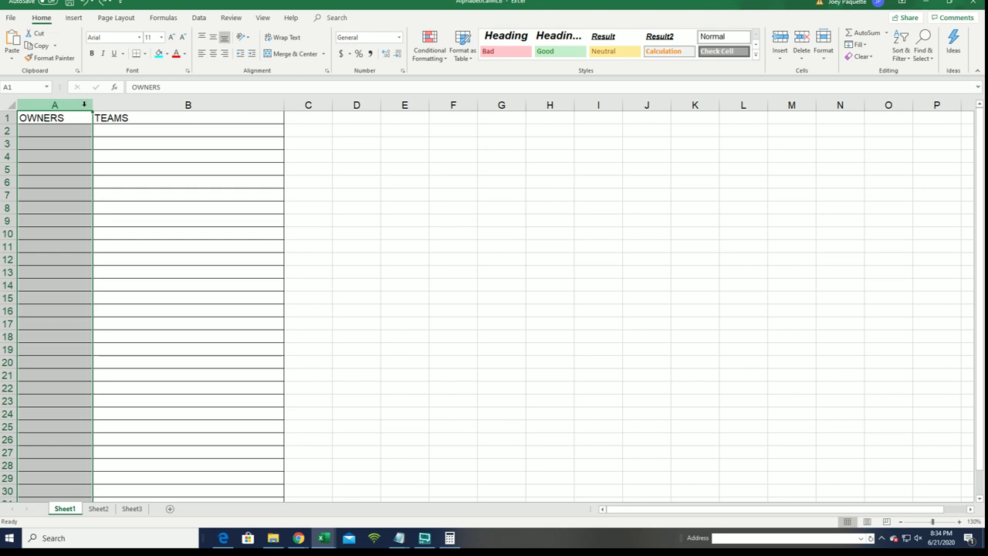
pyautogui.moveTo(92, 105)
pyautogui.mouseDown()
pyautogui.moveTo(129, 102)
pyautogui.moveTo(121, 105)
pyautogui.mouseUp()
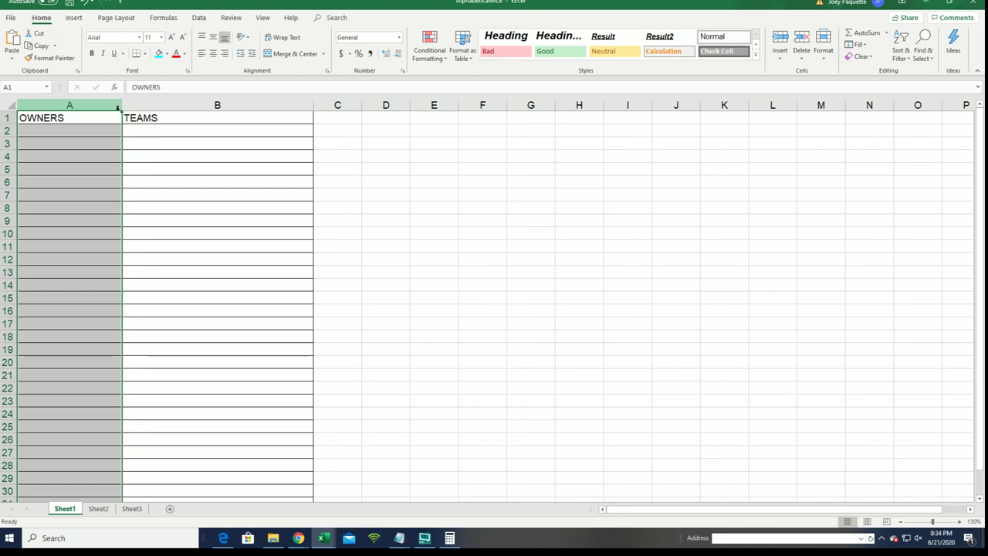
pyautogui.click(82, 132)
pyautogui.rightClick(82, 131)
pyautogui.click(112, 192)
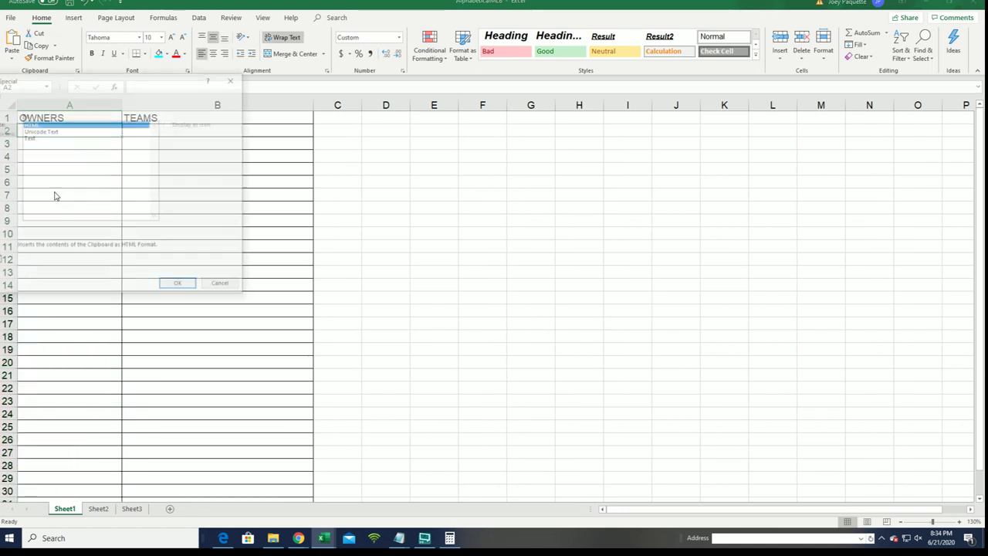
pyautogui.click(35, 138)
pyautogui.click(178, 287)
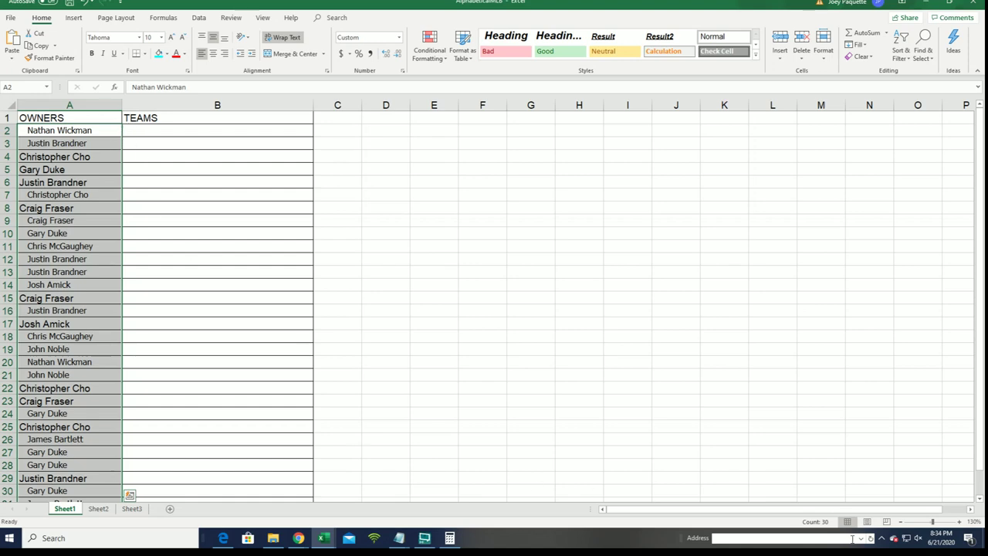
# Zoom out, select B2, and return to RANDOM.ORG's empty List Randomizer form.
pyautogui.click(901, 522)
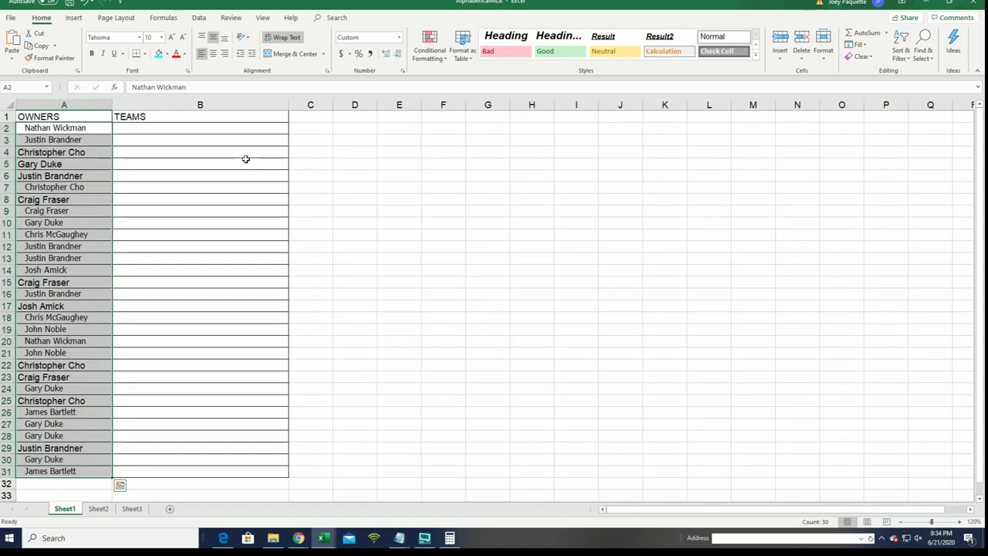
pyautogui.click(174, 124)
pyautogui.hotkey('alt', 'Tab')
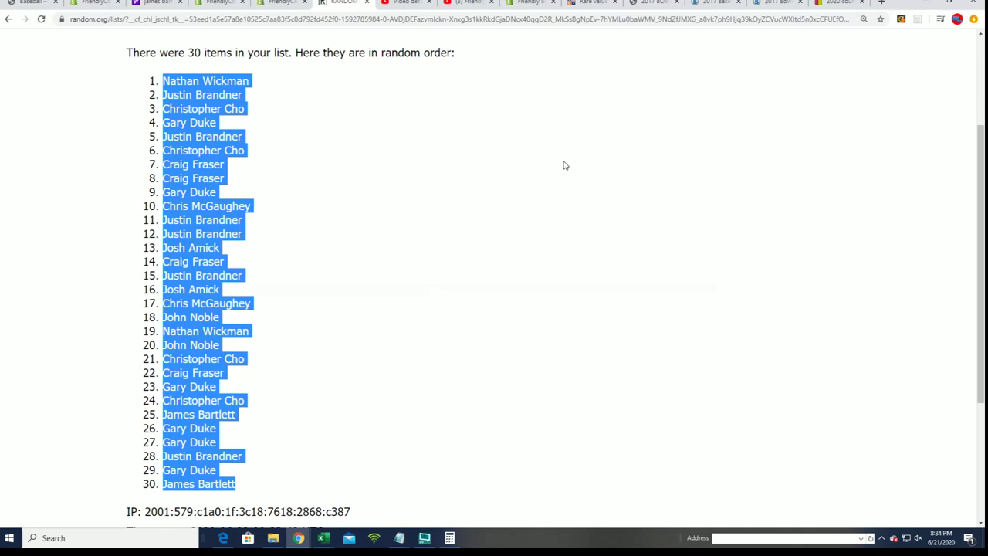
pyautogui.scroll(3, 562, 163)
pyautogui.moveTo(339, 48)
pyautogui.click(366, 78)
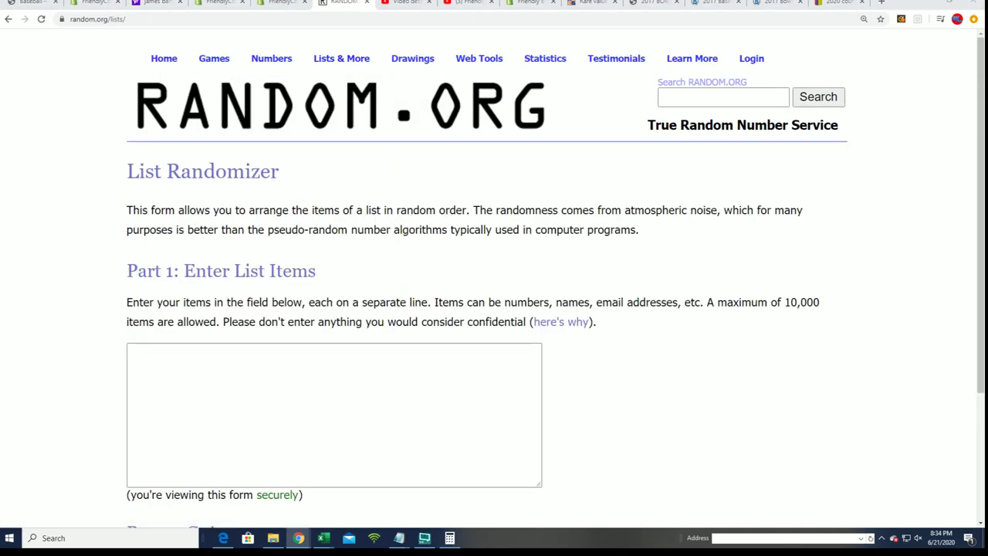
# Copy the 30 MLB team names, Arizona Diamondbacks through Washington Nationals, from the maximized Notepad.
pyautogui.hotkey('alt', 'Tab')
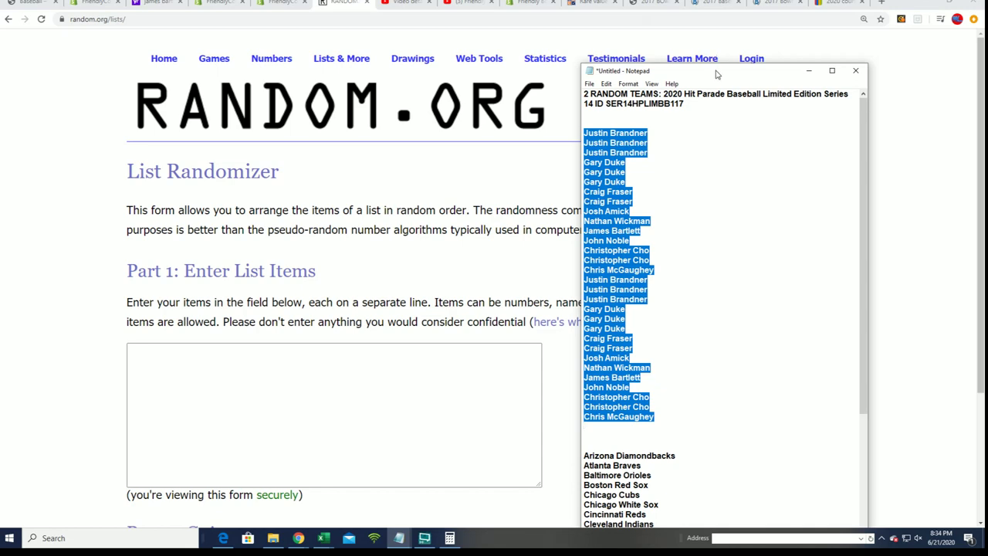
pyautogui.doubleClick(725, 65)
pyautogui.scroll(-6, 697, 445)
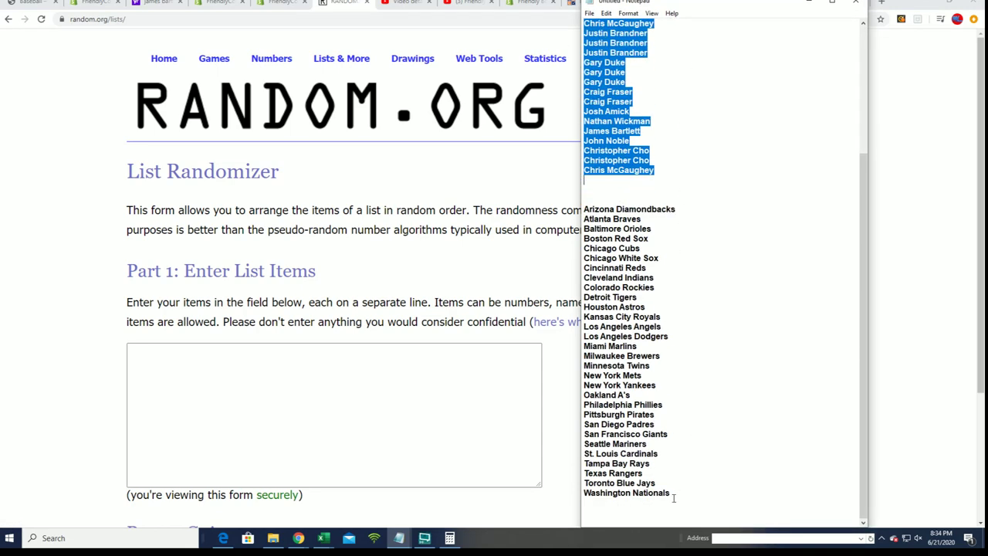
pyautogui.moveTo(673, 498)
pyautogui.mouseDown()
pyautogui.moveTo(648, 238)
pyautogui.moveTo(585, 209)
pyautogui.mouseUp()
pyautogui.rightClick(643, 217)
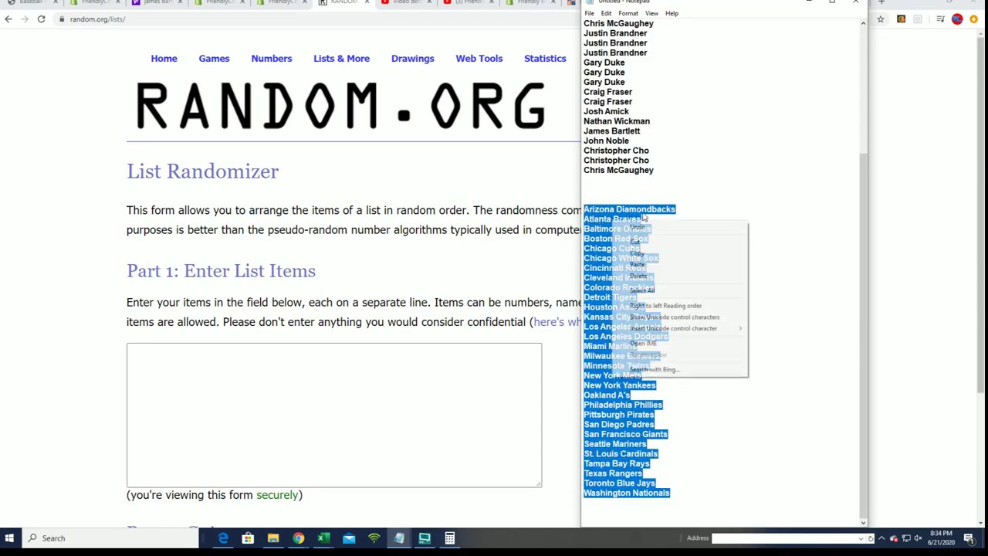
pyautogui.click(638, 252)
# Paste the 30-team list into the List Randomizer and randomize it.
pyautogui.click(150, 349)
pyautogui.rightClick(157, 351)
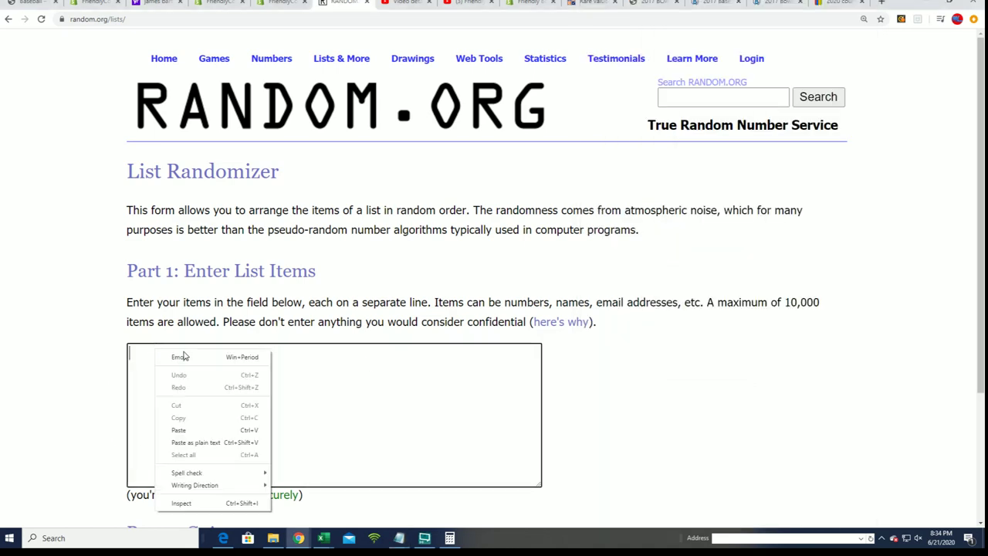
pyautogui.click(186, 430)
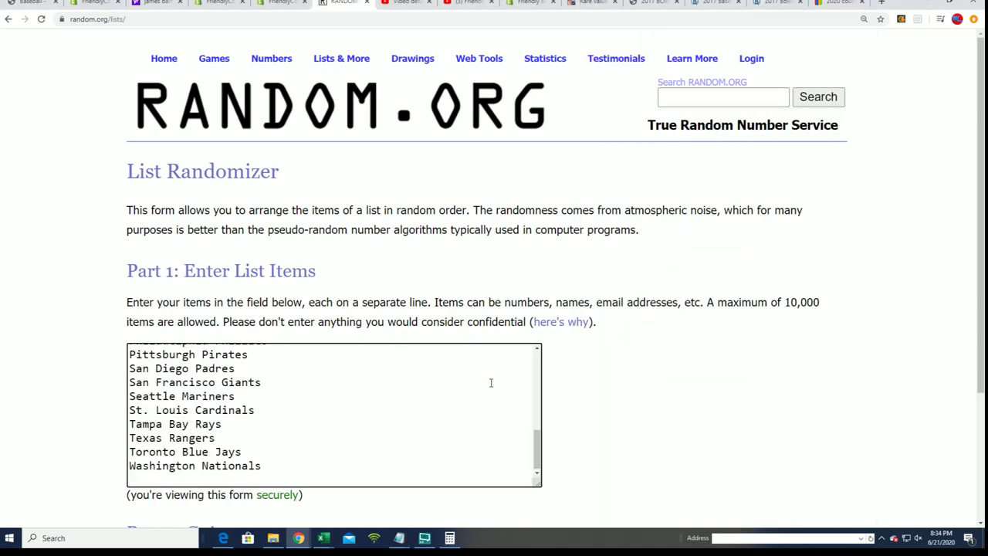
pyautogui.scroll(-2, 635, 399)
pyautogui.click(163, 442)
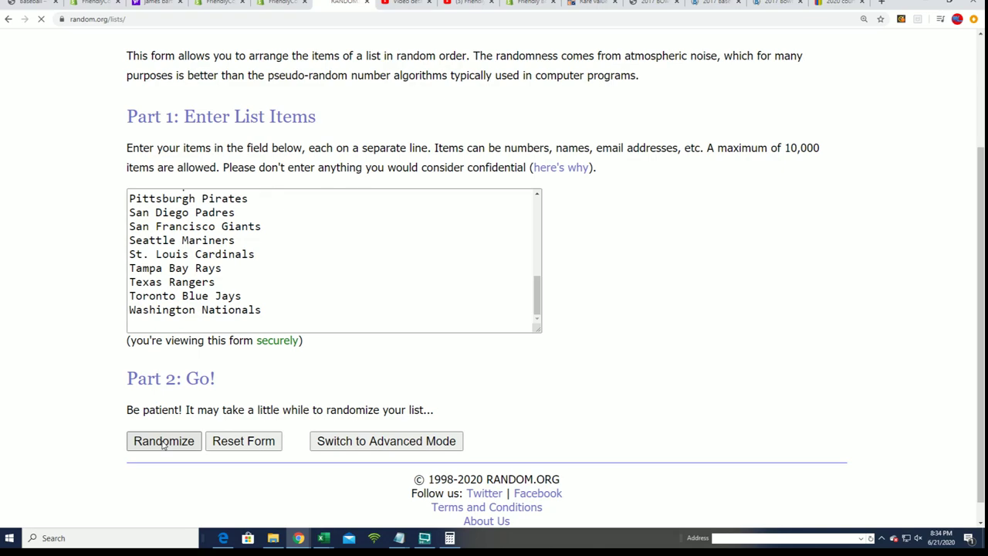
# Reshuffle the team list six more times with Again!
pyautogui.scroll(-5, 158, 422)
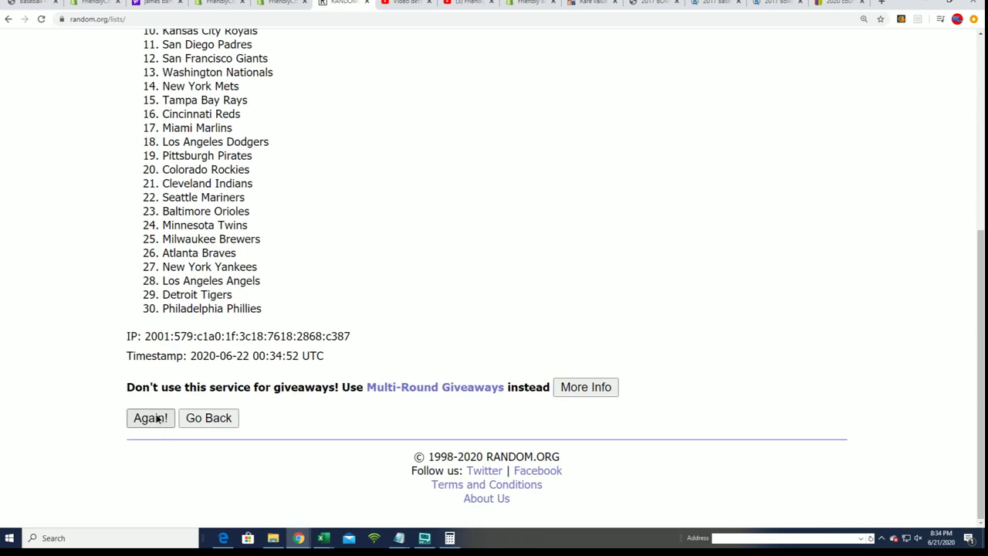
pyautogui.click(157, 418)
pyautogui.scroll(-5, 151, 419)
pyautogui.click(152, 421)
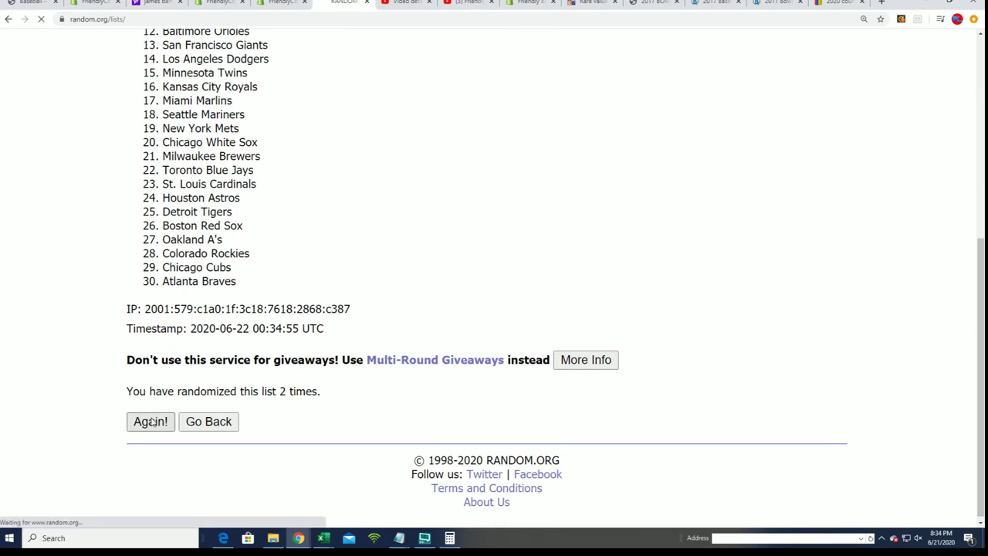
pyautogui.scroll(-5, 151, 424)
pyautogui.click(148, 425)
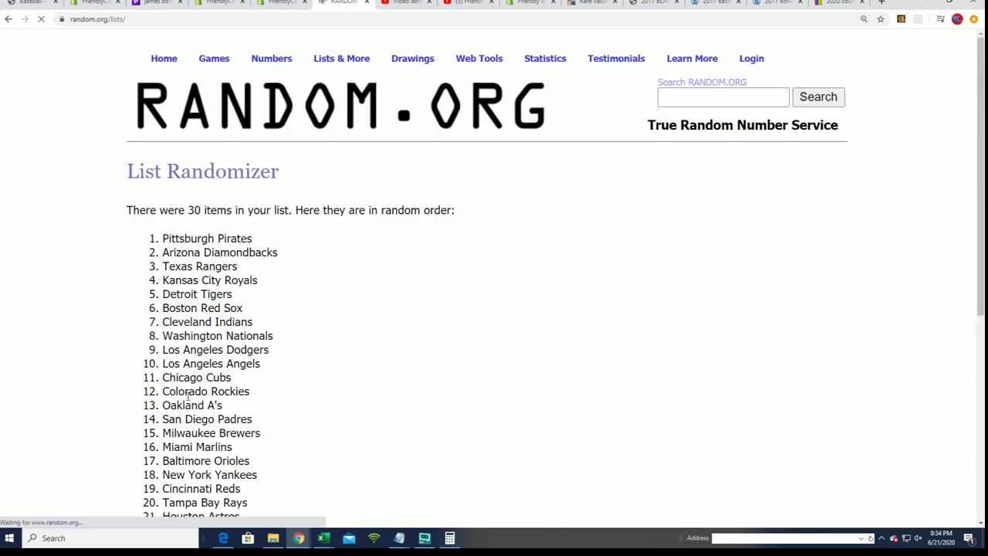
pyautogui.scroll(-5, 154, 409)
pyautogui.click(143, 417)
pyautogui.scroll(-3, 199, 413)
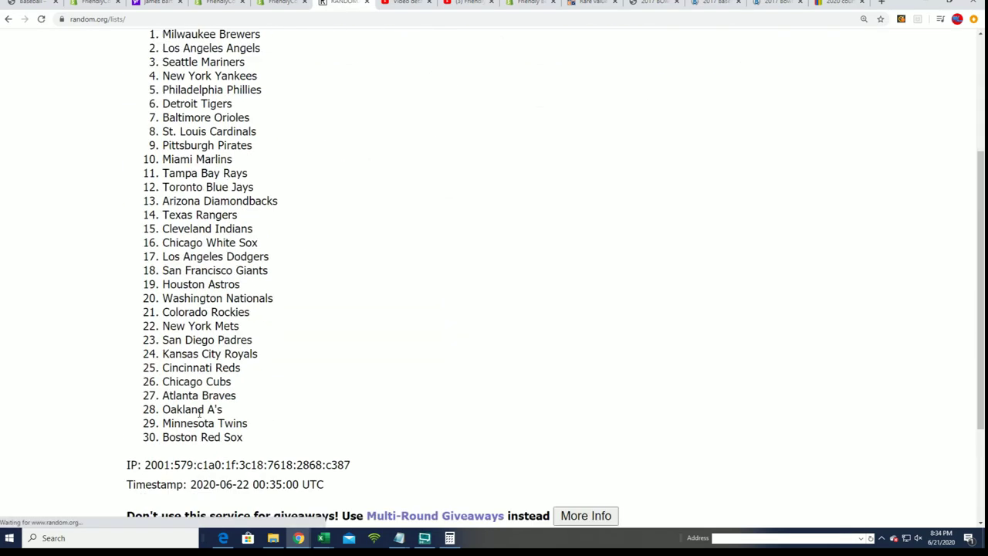
pyautogui.scroll(-3, 199, 413)
pyautogui.click(163, 424)
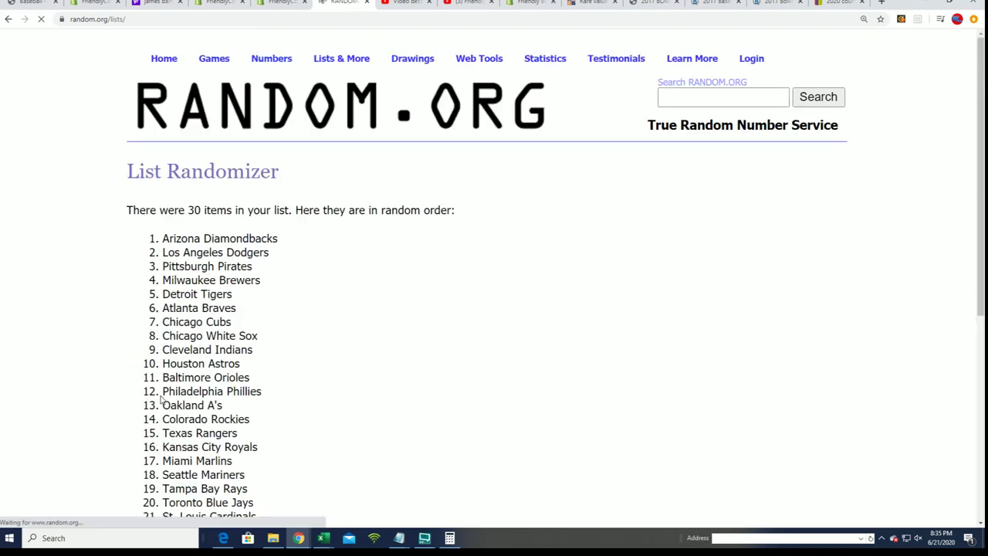
pyautogui.scroll(-5, 171, 397)
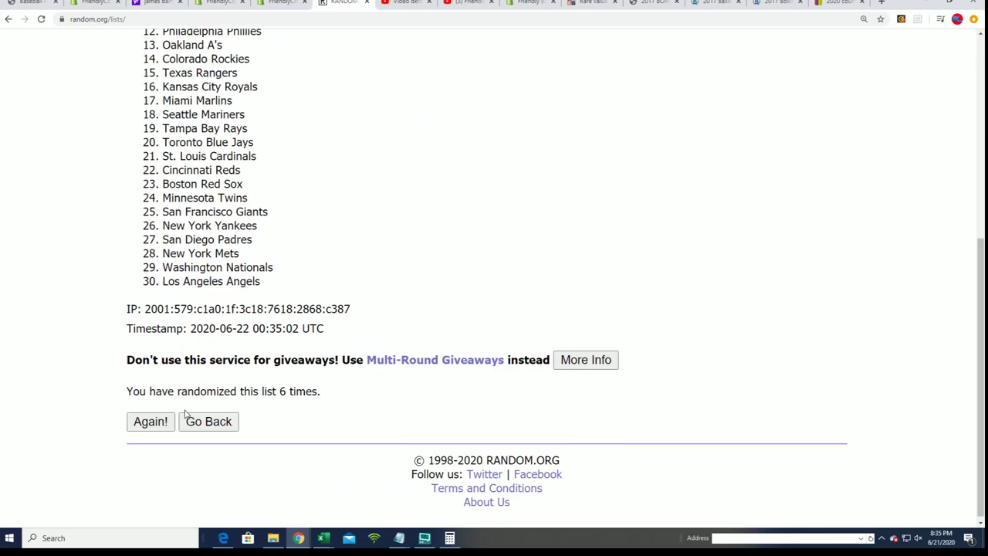
pyautogui.click(145, 423)
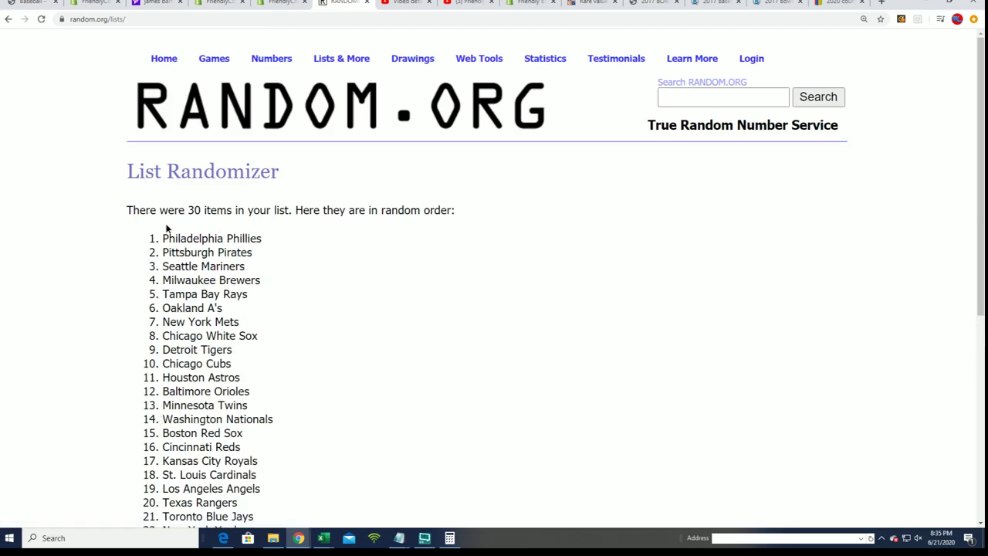
# Select all 30 shuffled teams, Philadelphia Phillies to San Francisco Giants, for copying.
pyautogui.moveTo(166, 229)
pyautogui.mouseDown()
pyautogui.moveTo(193, 405)
pyautogui.moveTo(273, 419)
pyautogui.moveTo(300, 326)
pyautogui.moveTo(301, 281)
pyautogui.mouseUp()
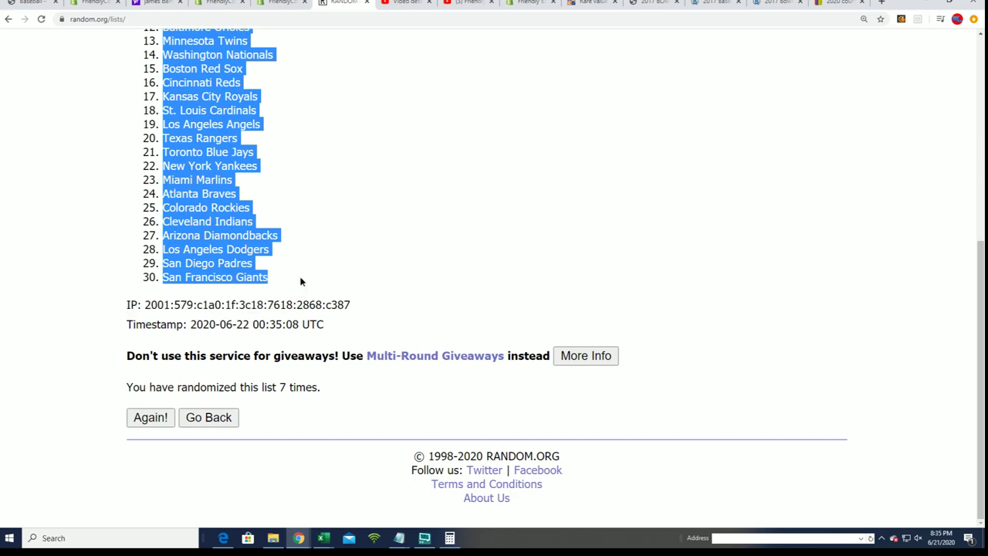
pyautogui.scroll(5, 294, 327)
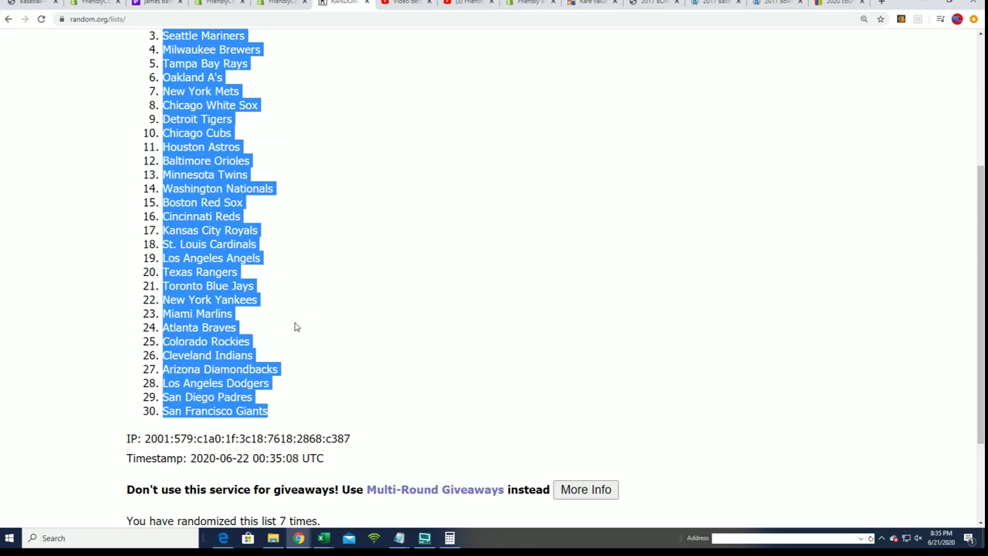
pyautogui.rightClick(219, 240)
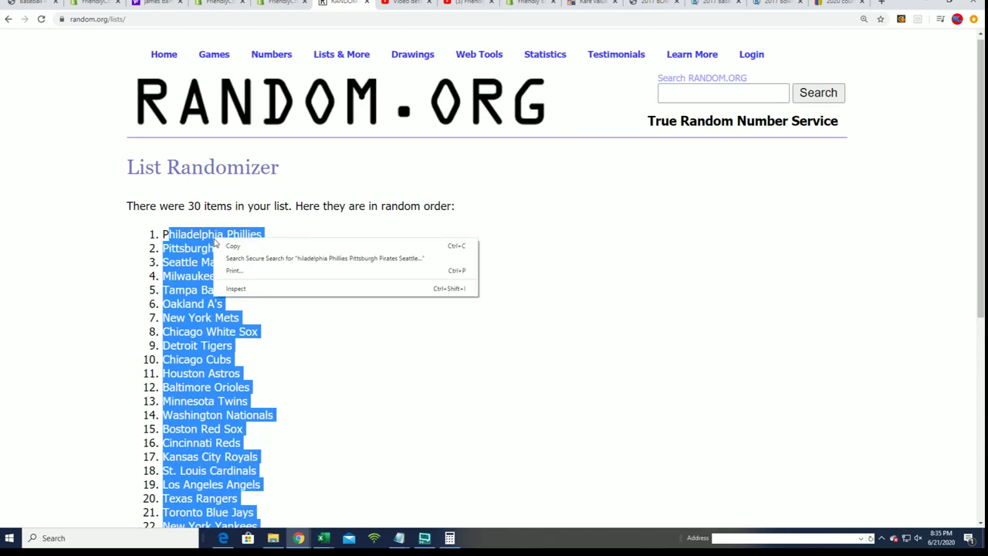
# Copy the shuffled teams and paste them into B2:B31 with Paste Special as Text.
pyautogui.click(219, 245)
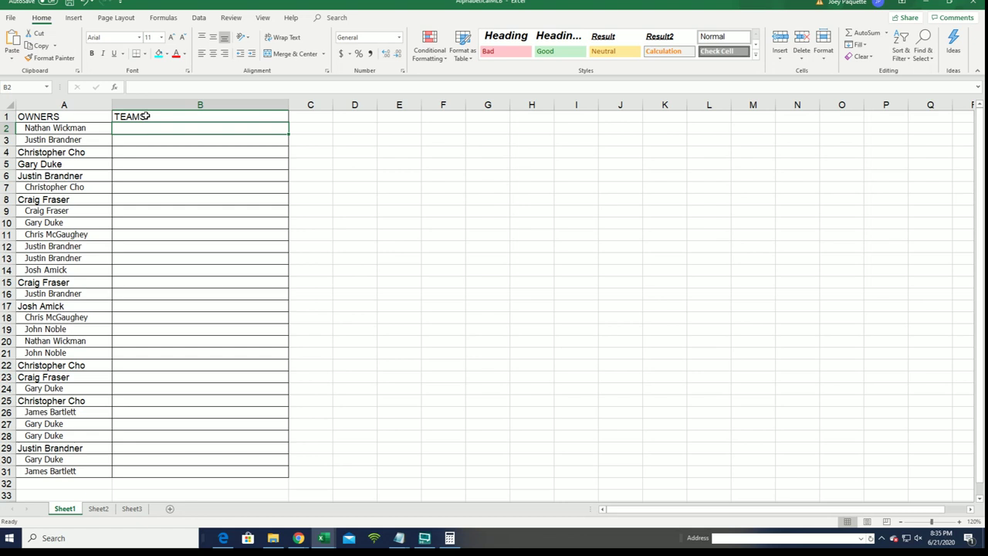
pyautogui.rightClick(135, 128)
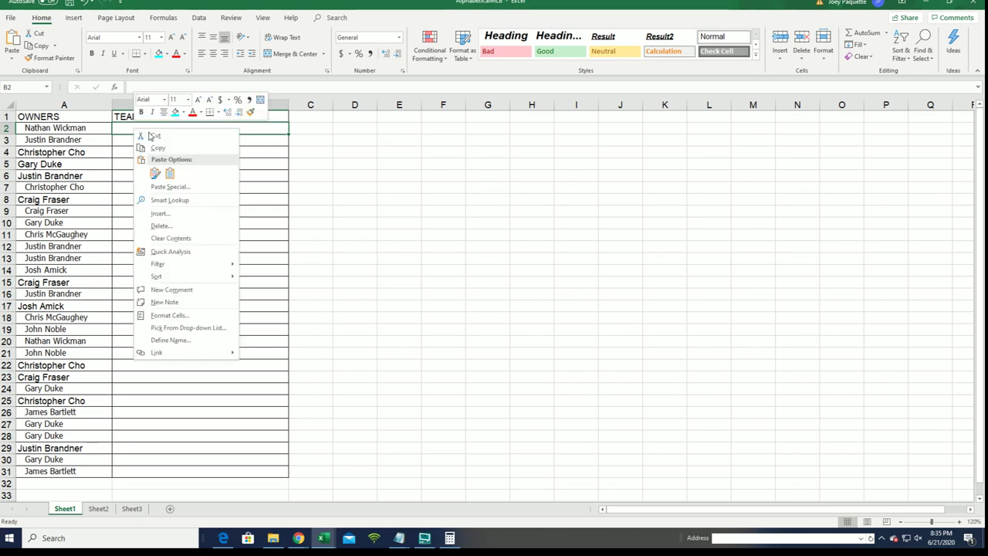
pyautogui.click(160, 187)
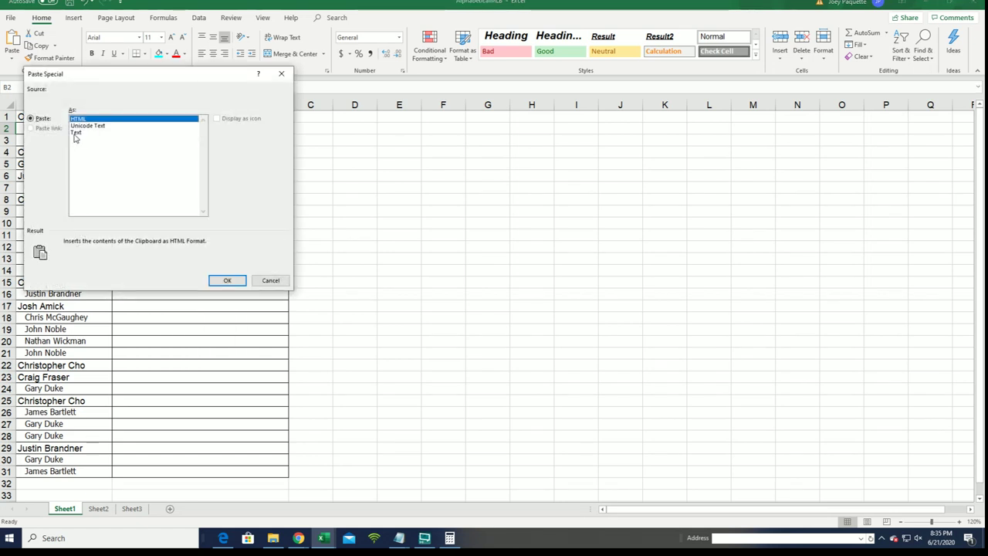
pyautogui.click(75, 133)
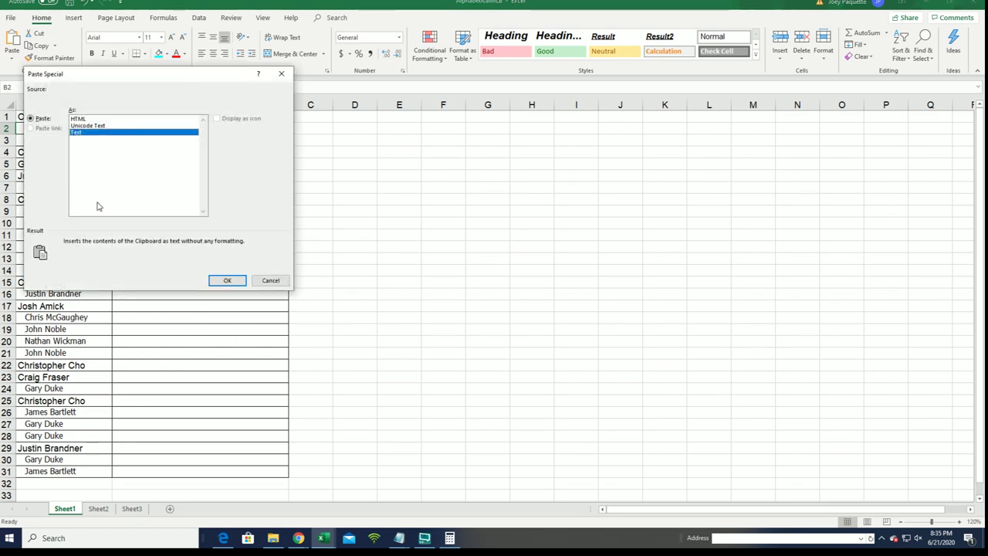
pyautogui.click(220, 282)
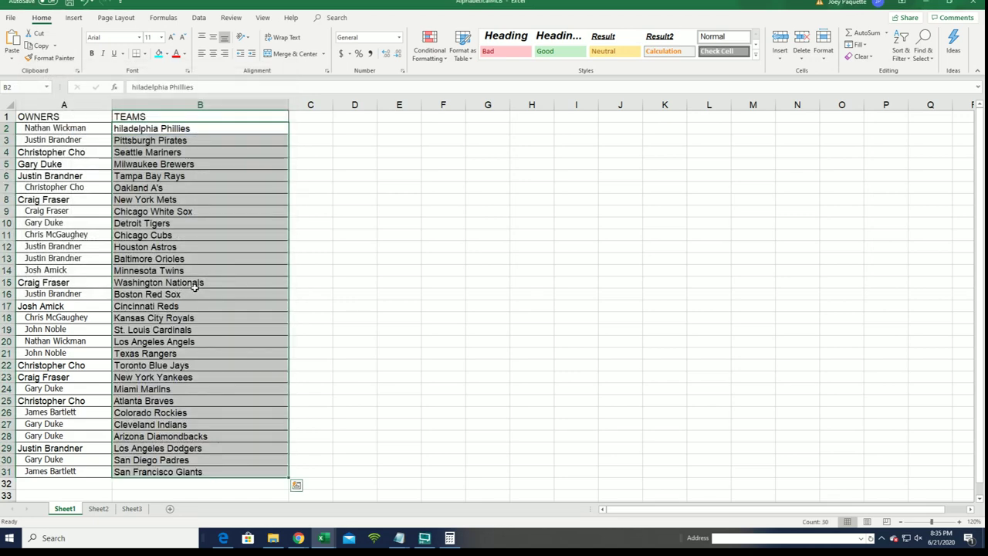
# Fix B2 by adding the missing P so it reads Philadelphia Phillies.
pyautogui.press('Escape')
pyautogui.click(116, 129)
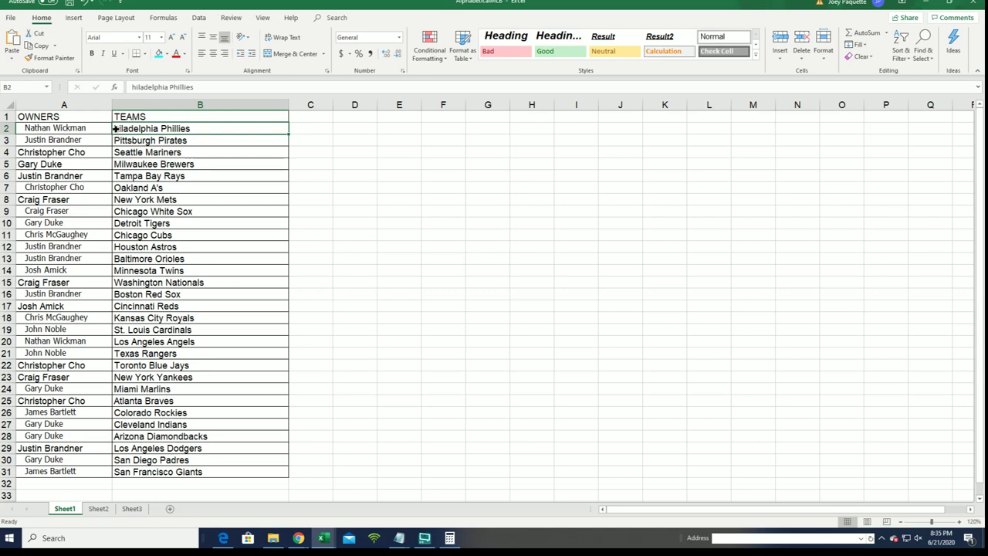
pyautogui.doubleClick(115, 129)
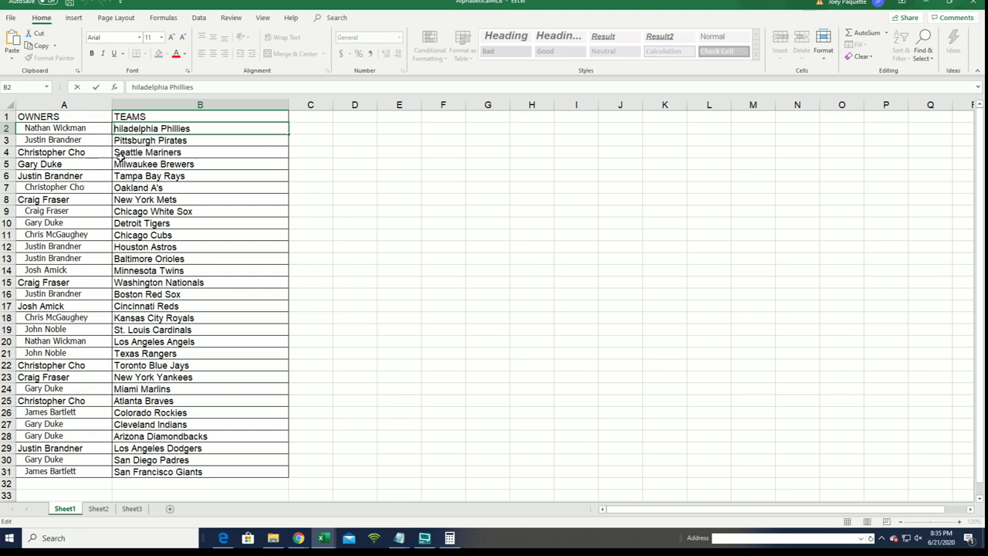
pyautogui.write('P')
pyautogui.click(169, 177)
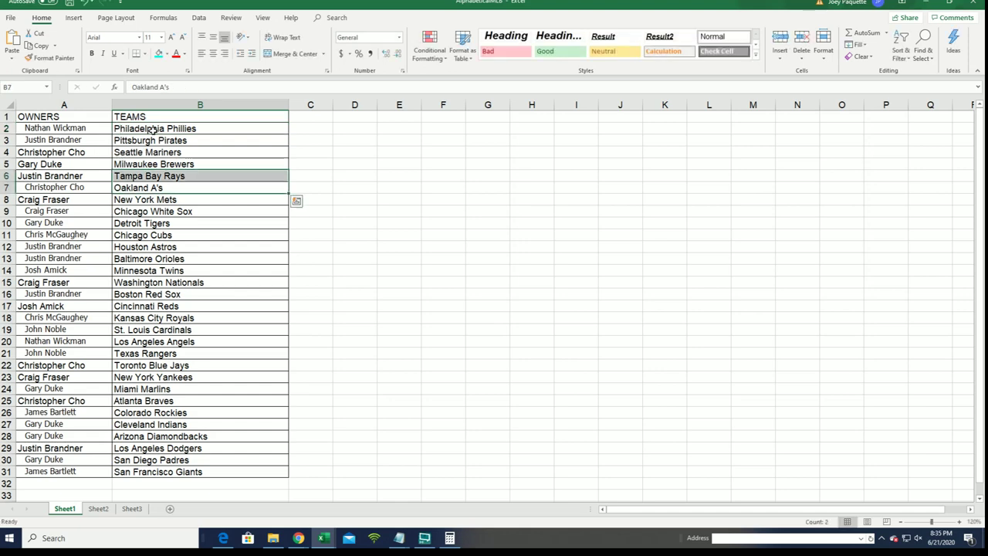
# Sort B2:B31 A to Z with the selection expanded so owners stay paired.
pyautogui.moveTo(153, 129)
pyautogui.mouseDown()
pyautogui.moveTo(202, 517)
pyautogui.moveTo(220, 417)
pyautogui.mouseUp()
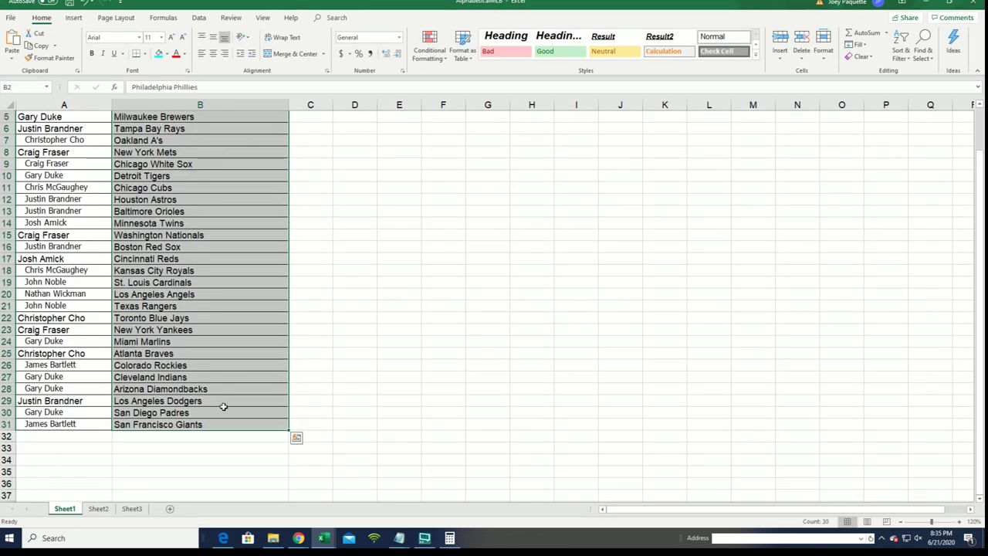
pyautogui.scroll(1, 499, 323)
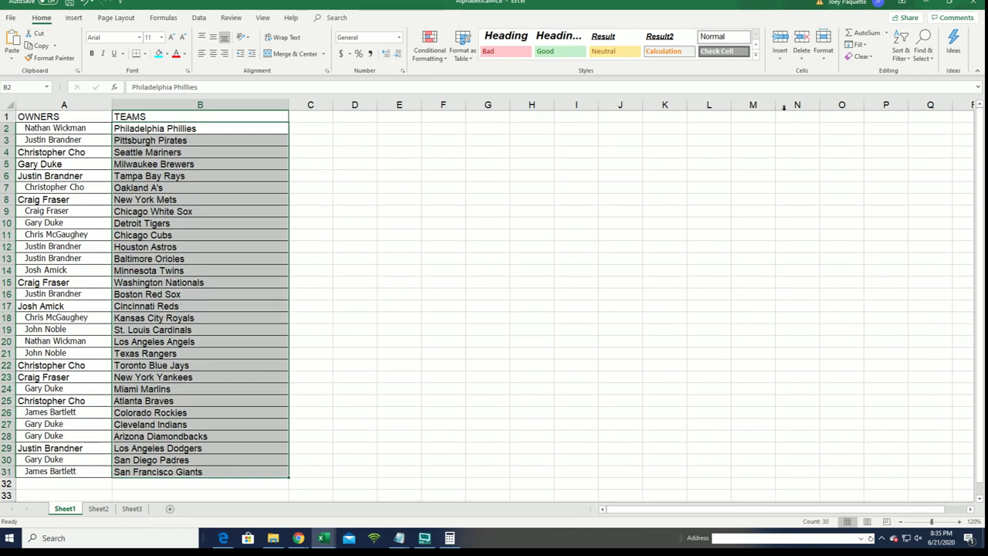
pyautogui.click(900, 43)
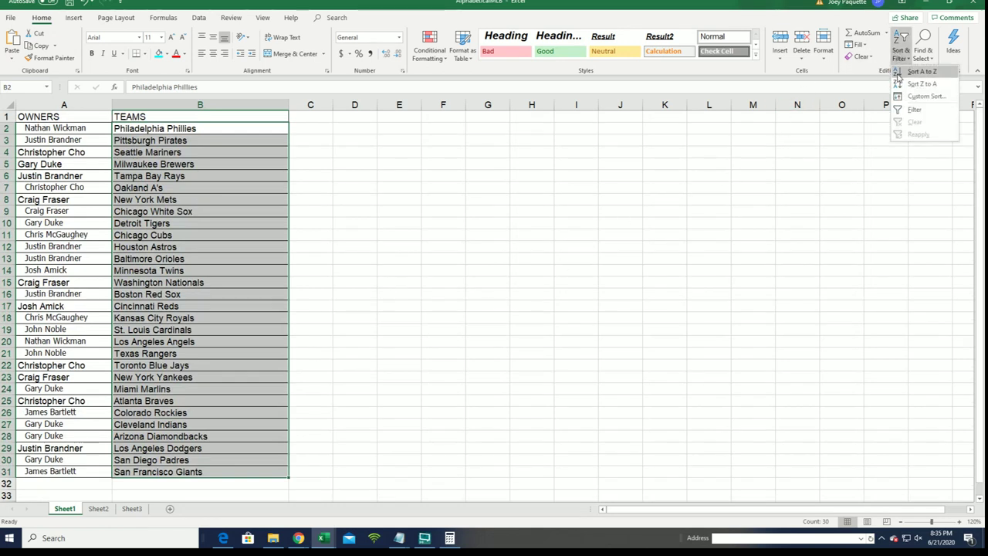
pyautogui.click(453, 318)
pyautogui.click(223, 399)
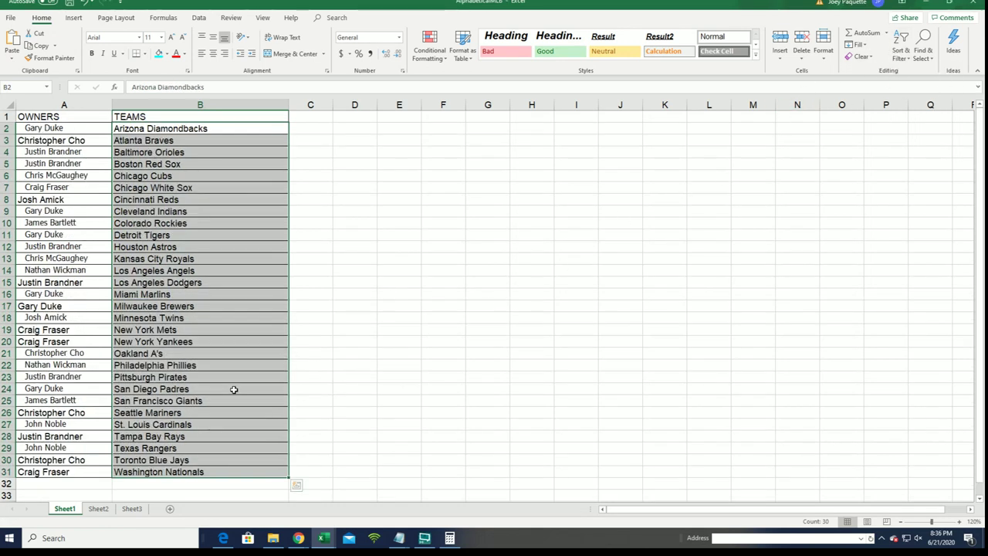
pyautogui.moveTo(641, 277); pyautogui.dragTo(664, 282)
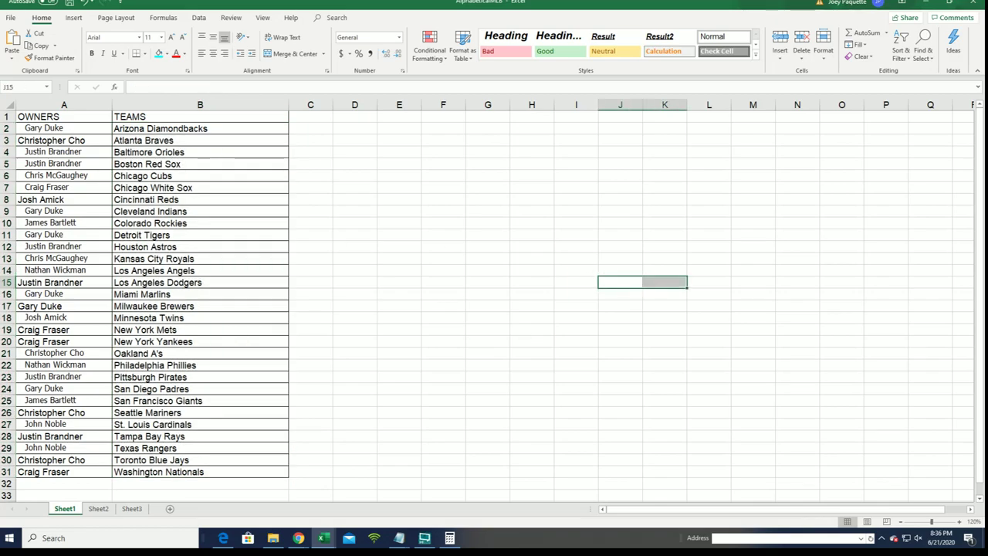